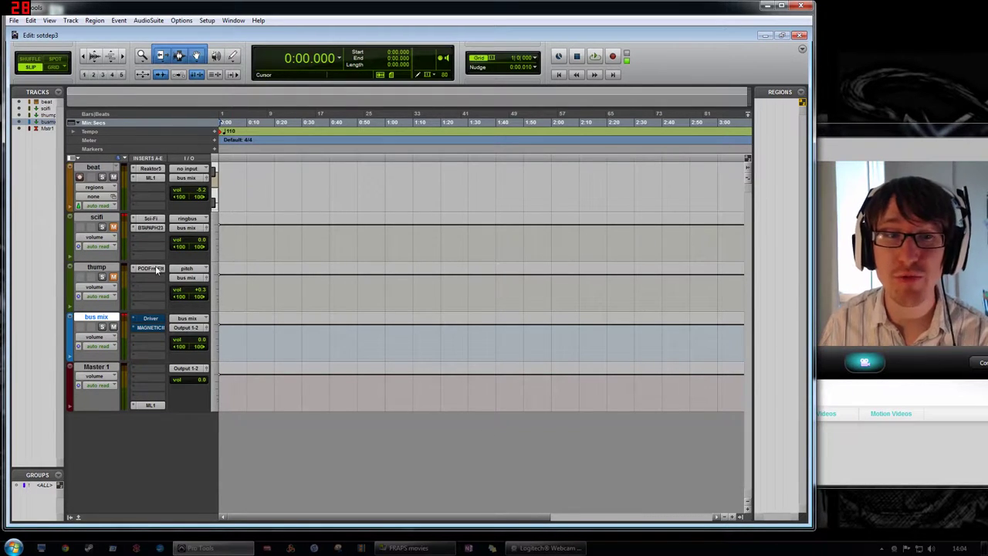
# Bypass ML1 on the beat track, start playback, and open its Reaktor 5 groovebox with Free Bass
pyautogui.keyDown('ctrl'); pyautogui.click(150, 178); pyautogui.keyUp('ctrl')
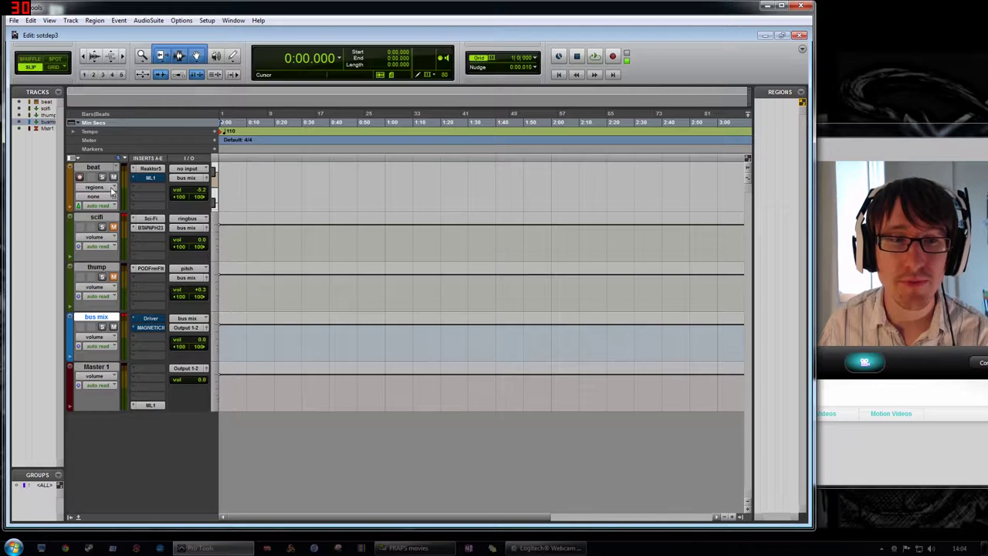
pyautogui.press('space')
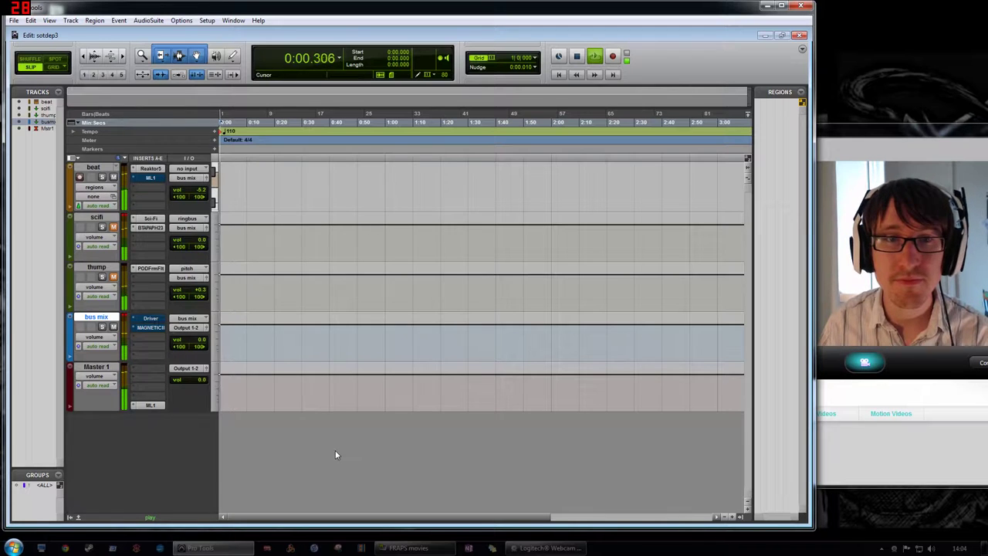
pyautogui.click(152, 168)
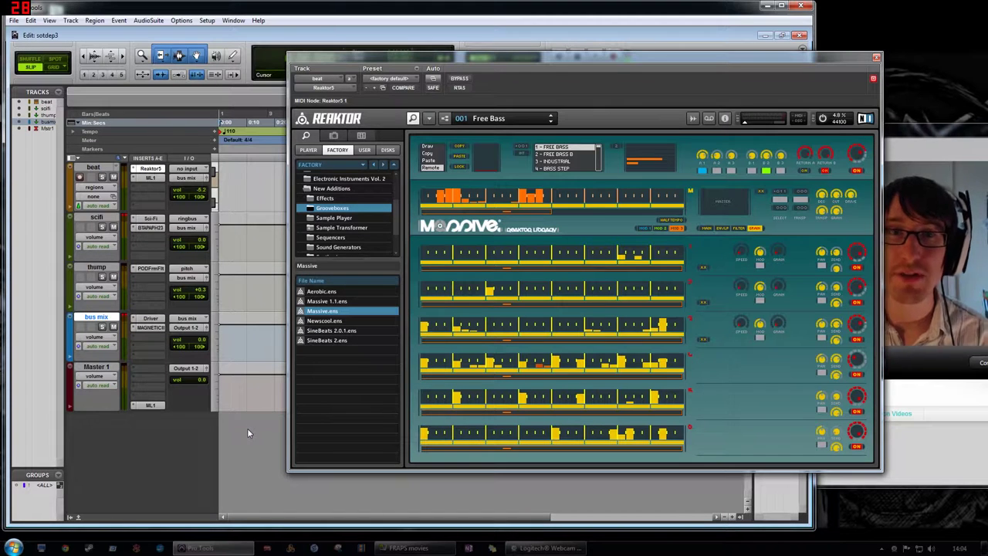
pyautogui.press('space')
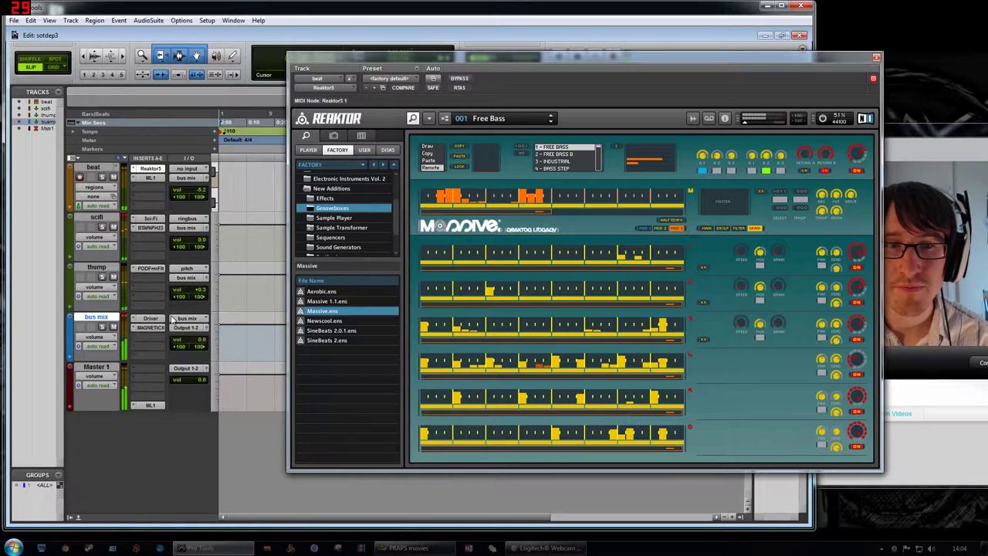
pyautogui.moveTo(121, 332); pyautogui.dragTo(120, 228)
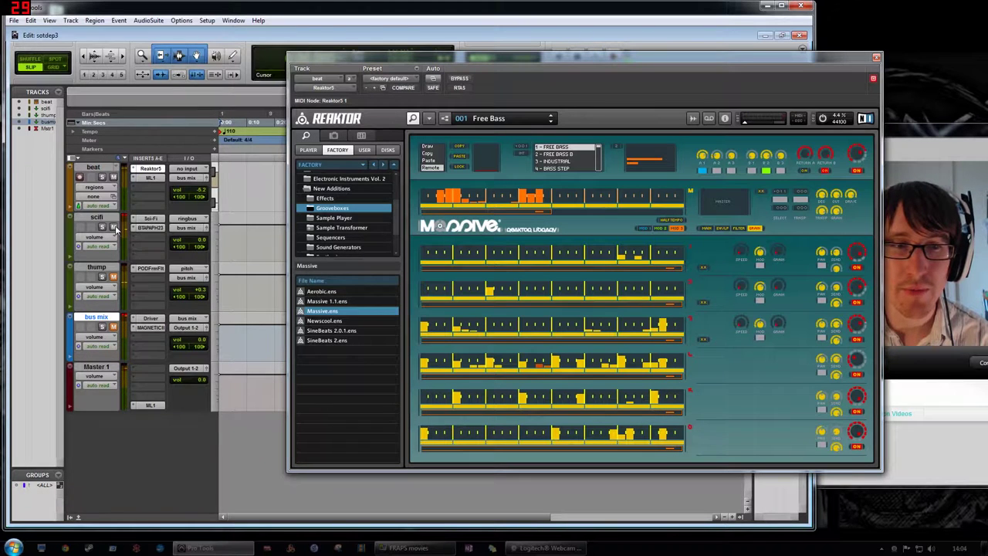
pyautogui.keyDown('ctrl'); pyautogui.click(150, 318); pyautogui.keyUp('ctrl')
pyautogui.keyDown('ctrl'); pyautogui.click(150, 328); pyautogui.keyUp('ctrl')
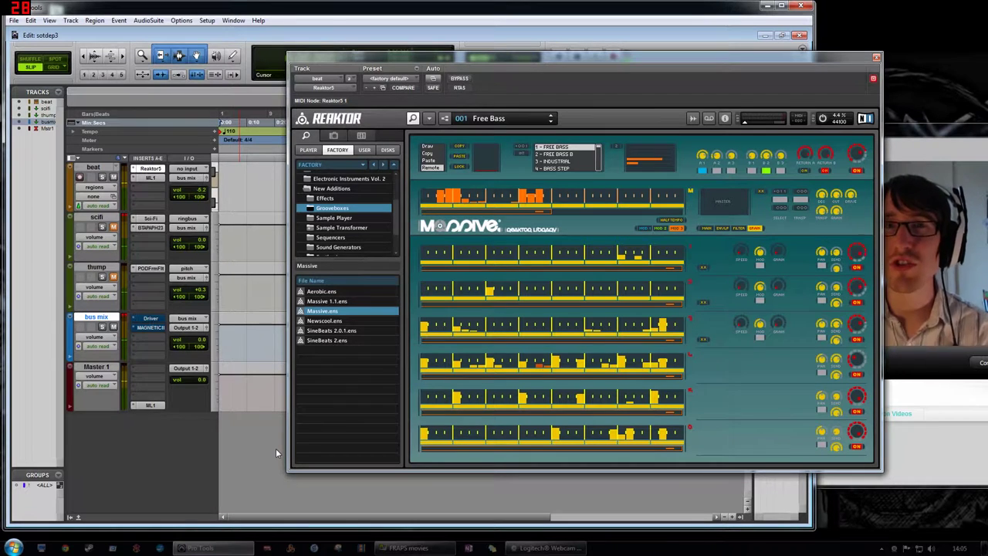
pyautogui.click(151, 220)
# Open the scifi track's Analog Phaser window and position it near the centre of the screen
pyautogui.click(151, 228)
pyautogui.moveTo(282, 15); pyautogui.dragTo(619, 229)
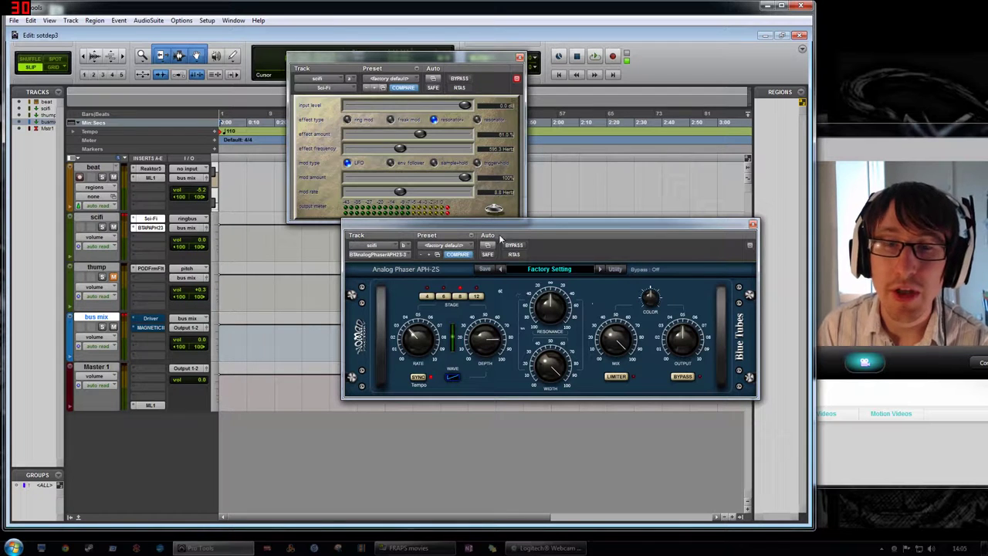
pyautogui.moveTo(517, 225); pyautogui.dragTo(443, 306)
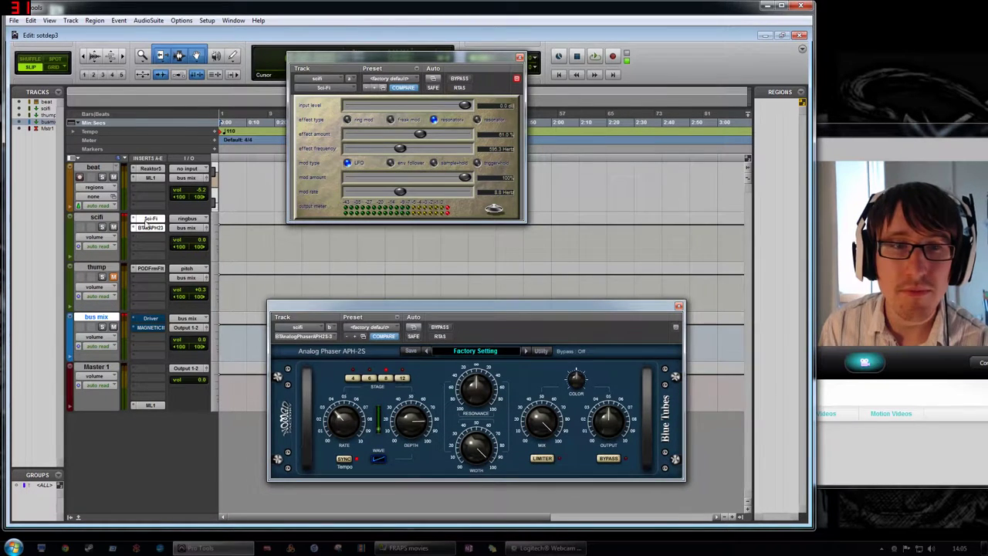
# In the mixer, route the beat track's send to ringbus and set the Sci-Fi effect to resonator
pyautogui.hotkey('ctrl', '=')
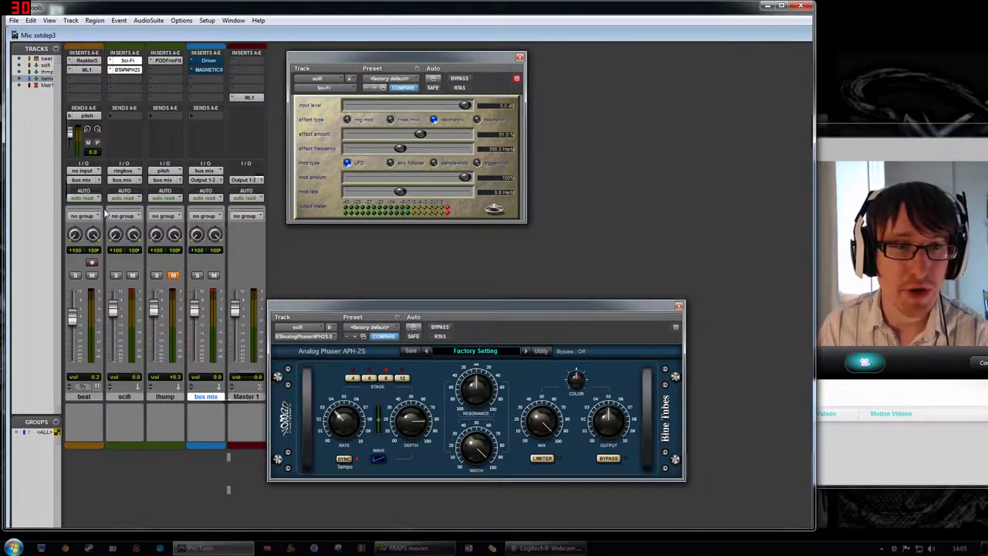
pyautogui.click(87, 116)
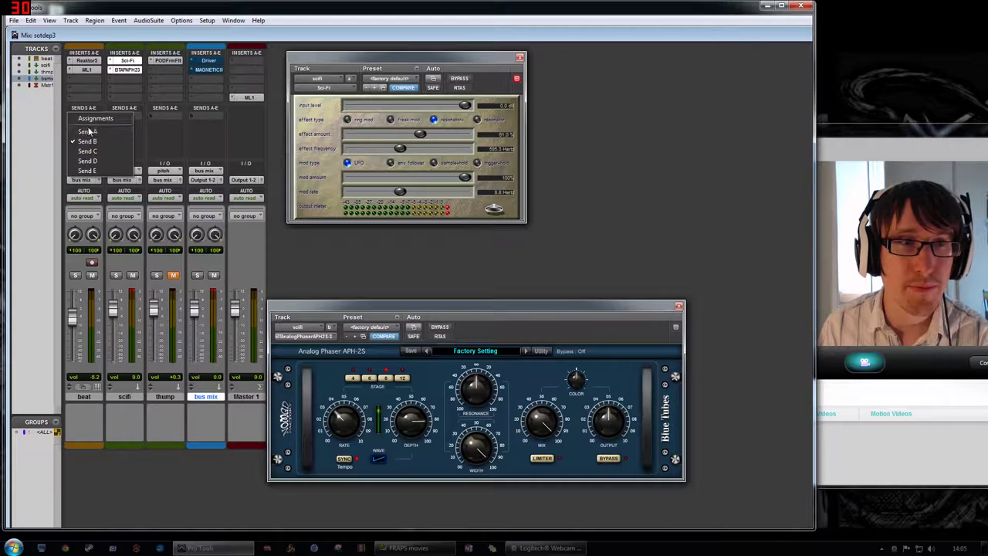
pyautogui.click(87, 137)
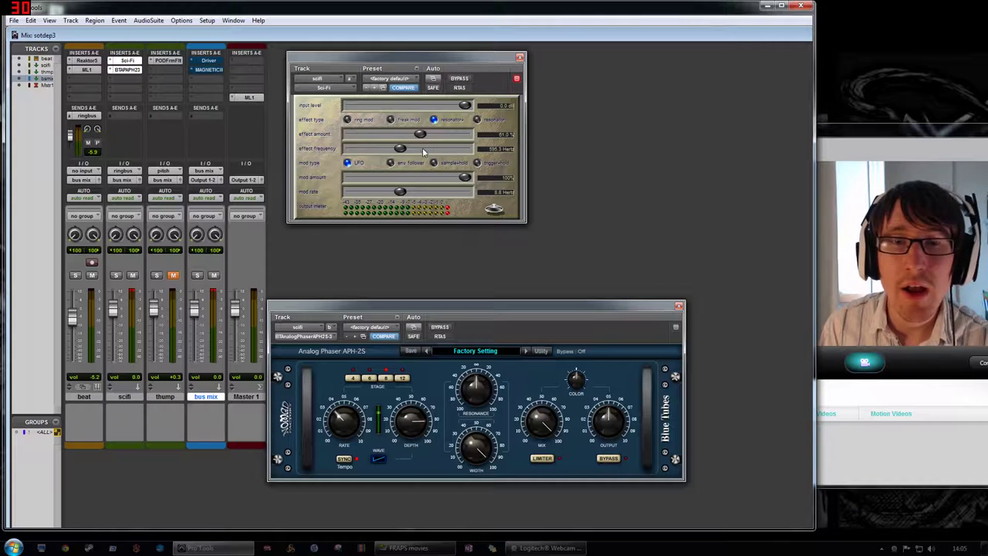
pyautogui.moveTo(461, 306); pyautogui.dragTo(485, 290)
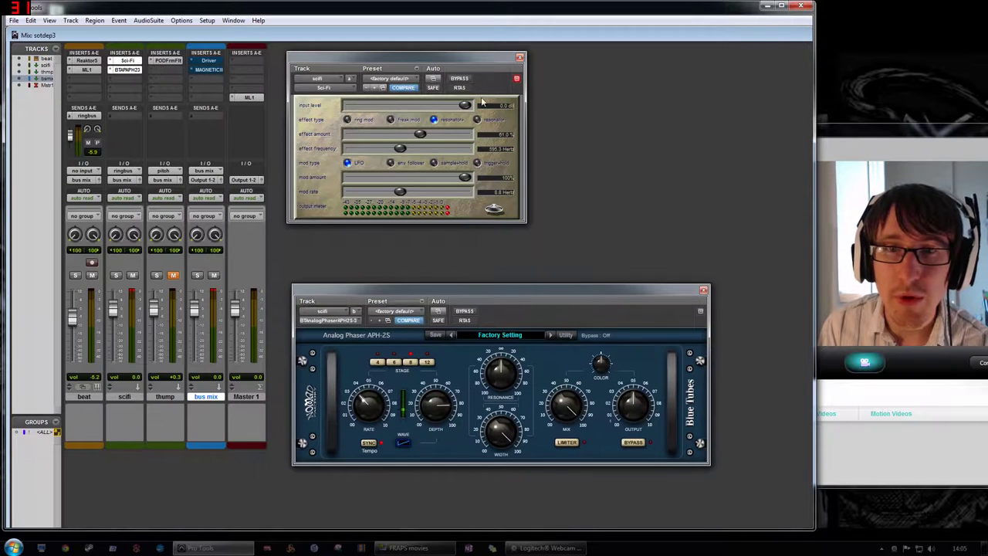
pyautogui.click(434, 120)
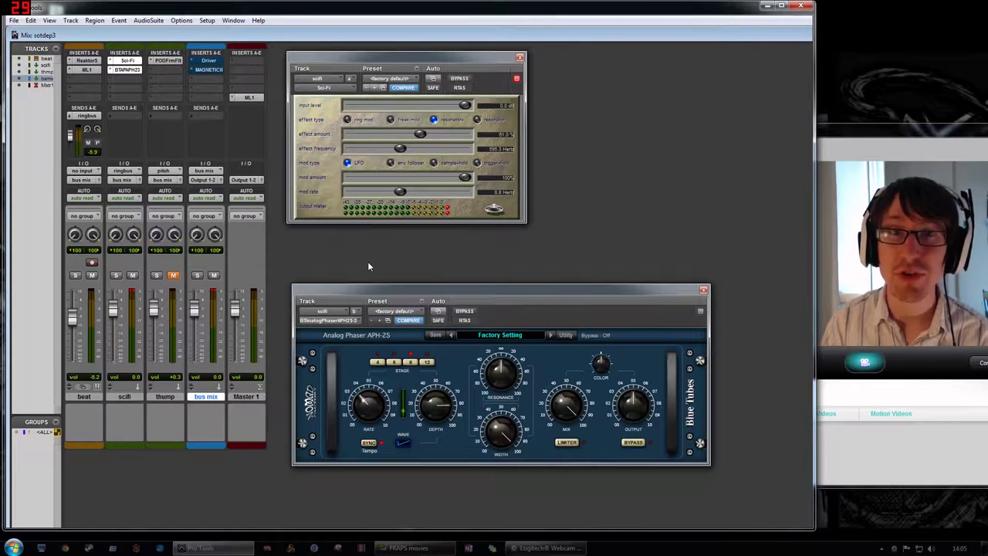
# Play the beat and compare the scifi track with both effects bypassed and re-enabled
pyautogui.press('space')
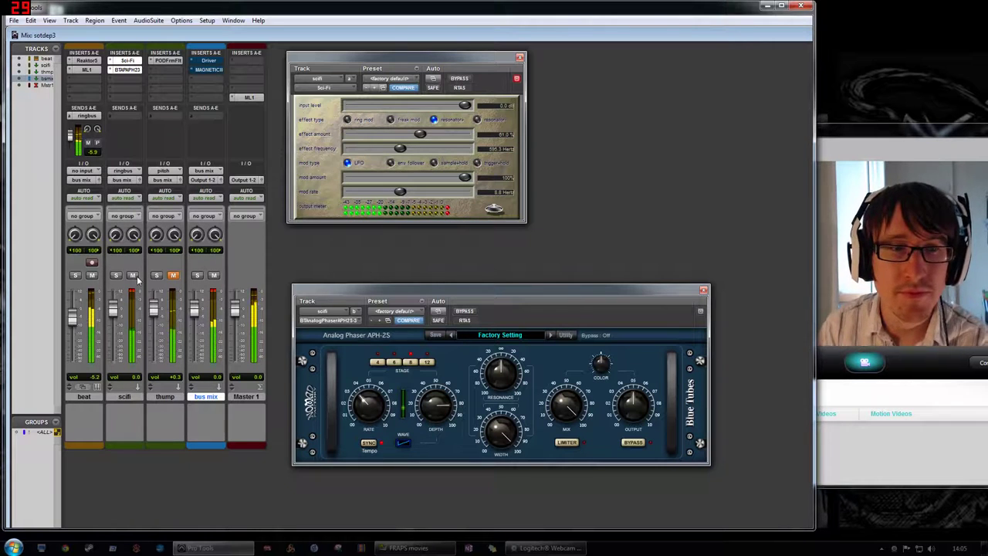
pyautogui.keyDown('ctrl'); pyautogui.click(130, 70); pyautogui.keyUp('ctrl')
pyautogui.keyDown('ctrl'); pyautogui.click(133, 61); pyautogui.keyUp('ctrl')
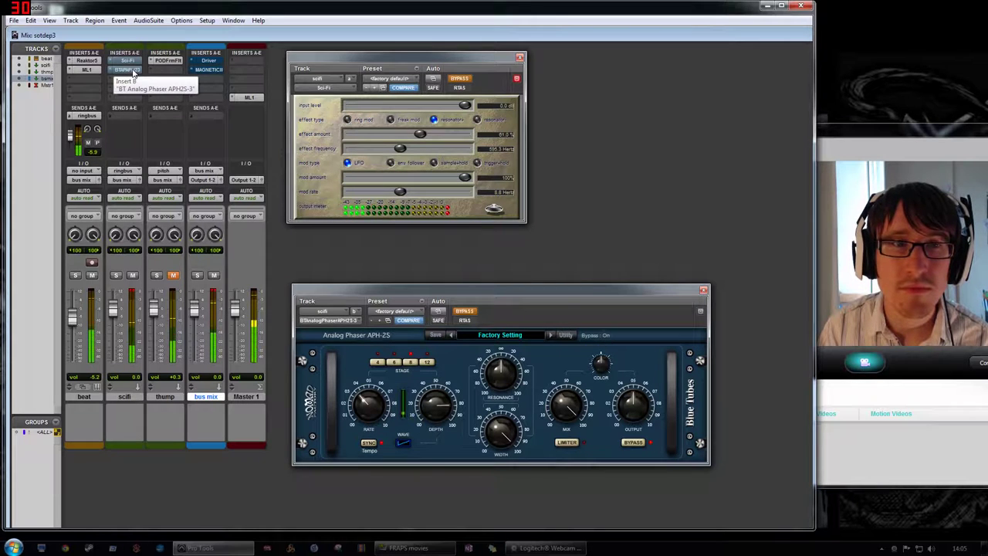
pyautogui.keyDown('ctrl'); pyautogui.click(133, 61); pyautogui.keyUp('ctrl')
pyautogui.keyDown('ctrl'); pyautogui.click(133, 70); pyautogui.keyUp('ctrl')
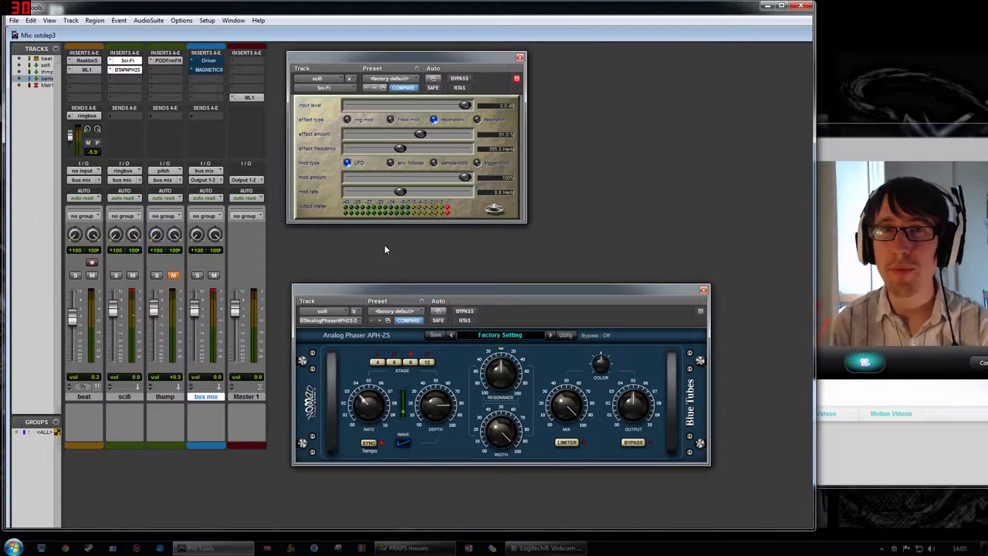
# Set the Analog Phaser rate to 2 bars
pyautogui.moveTo(507, 291); pyautogui.dragTo(505, 242)
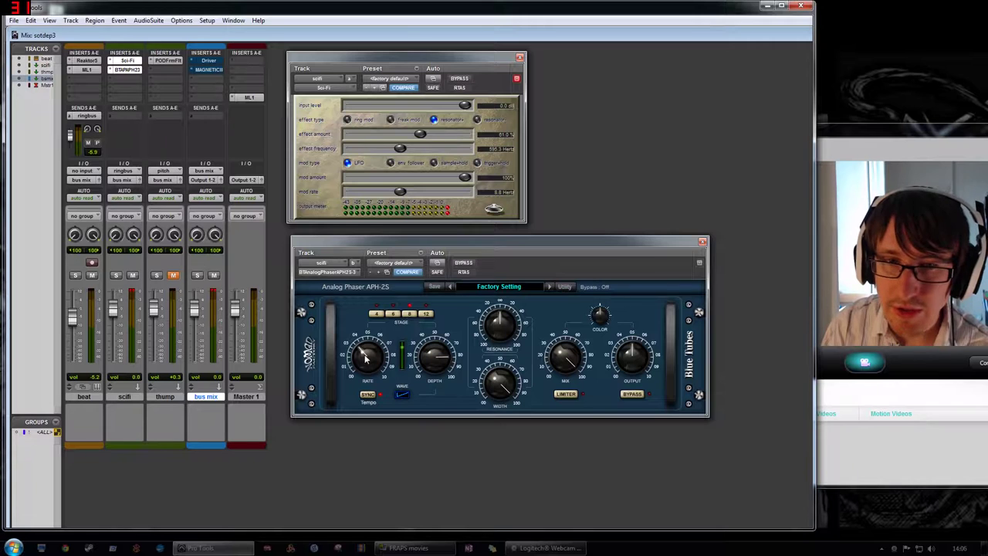
pyautogui.moveTo(367, 357); pyautogui.dragTo(368, 363)
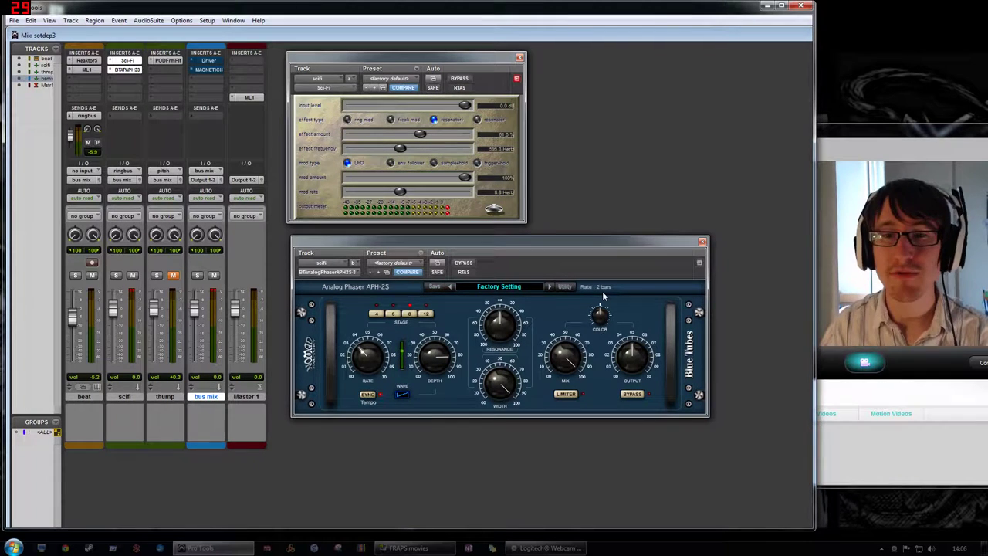
pyautogui.moveTo(426, 60); pyautogui.dragTo(434, 60)
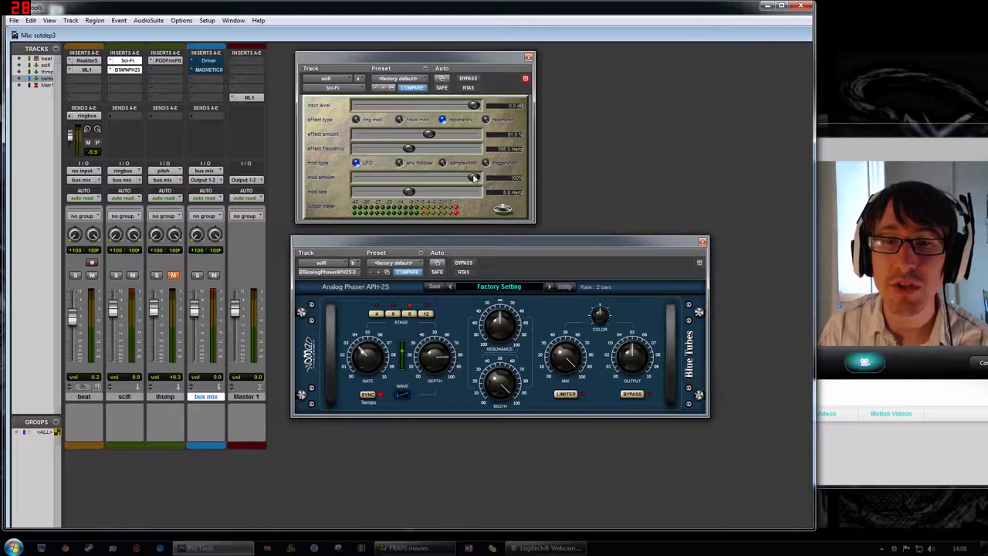
pyautogui.moveTo(473, 178); pyautogui.dragTo(299, 181)
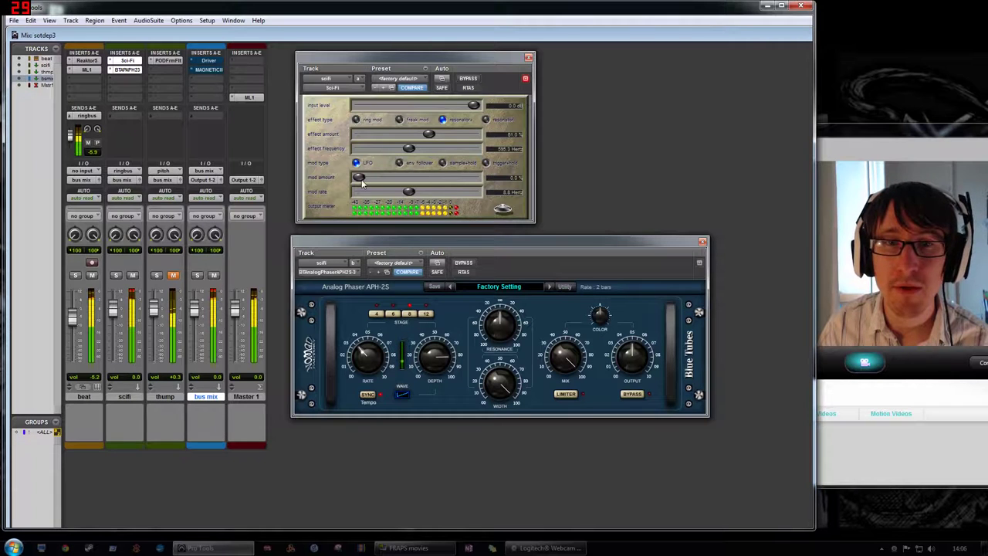
pyautogui.moveTo(359, 178); pyautogui.dragTo(336, 187)
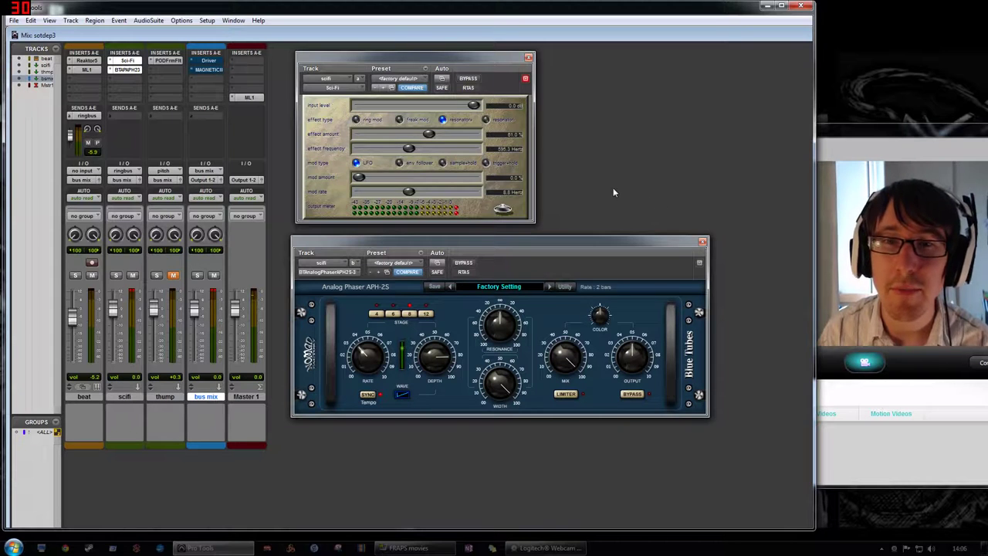
pyautogui.moveTo(365, 180); pyautogui.dragTo(537, 172)
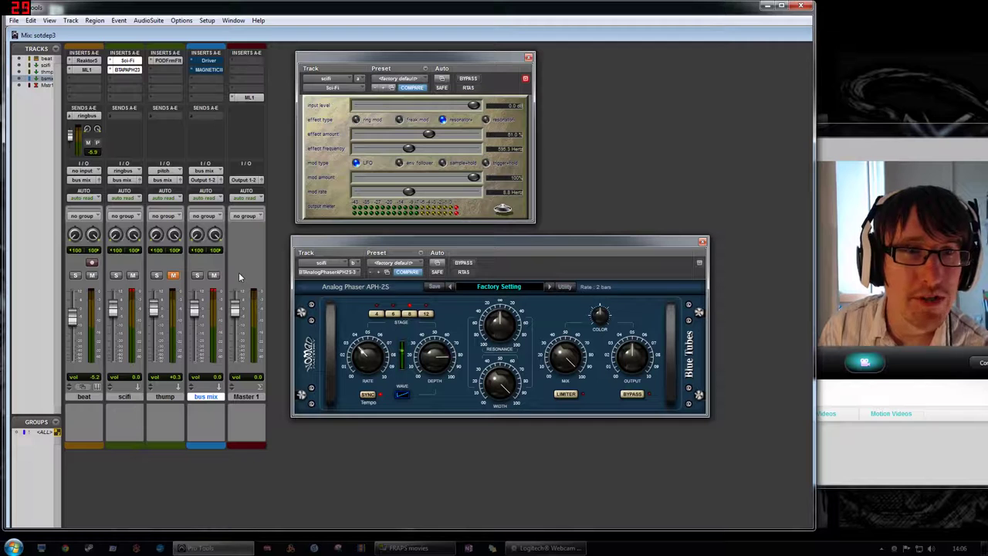
pyautogui.click(69, 116)
pyautogui.click(84, 116)
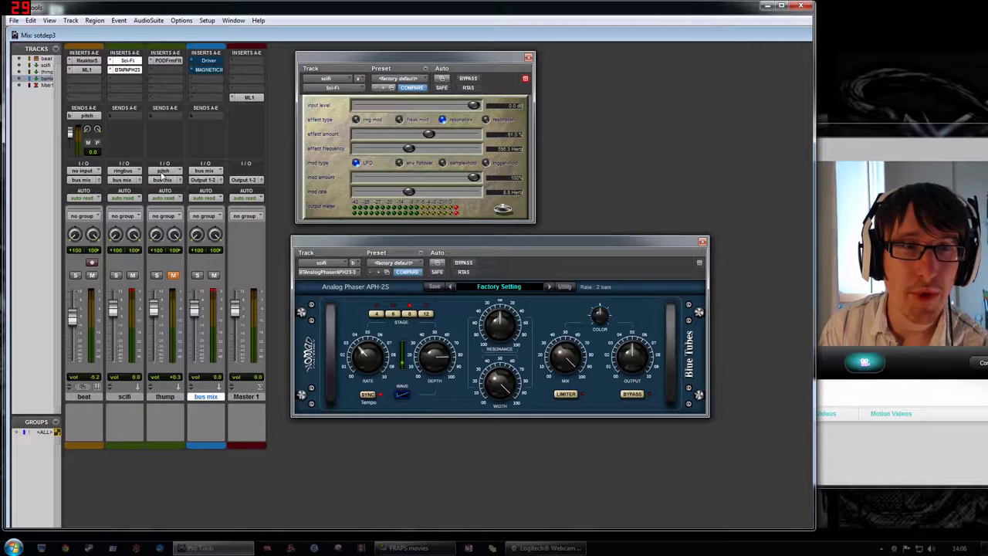
pyautogui.click(165, 396)
pyautogui.click(172, 275)
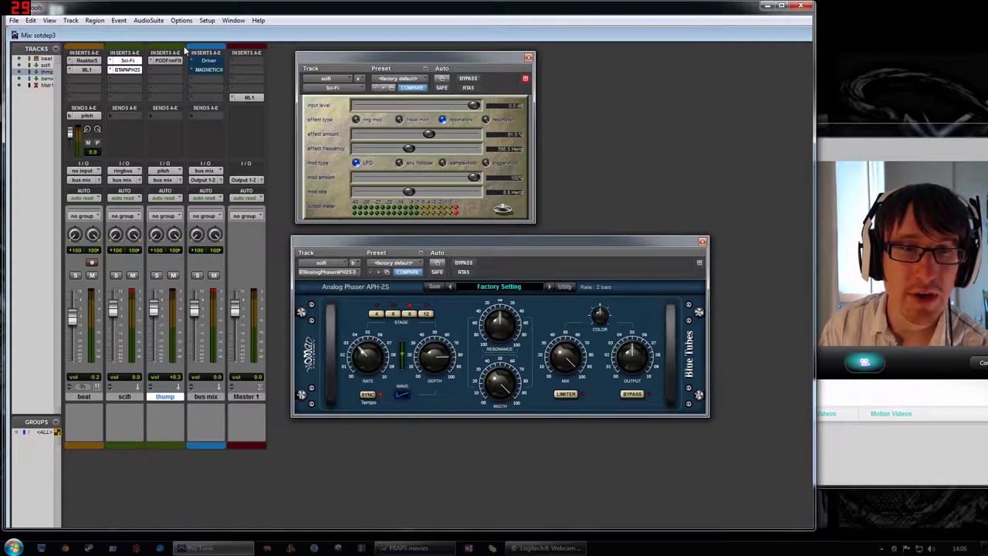
pyautogui.click(168, 61)
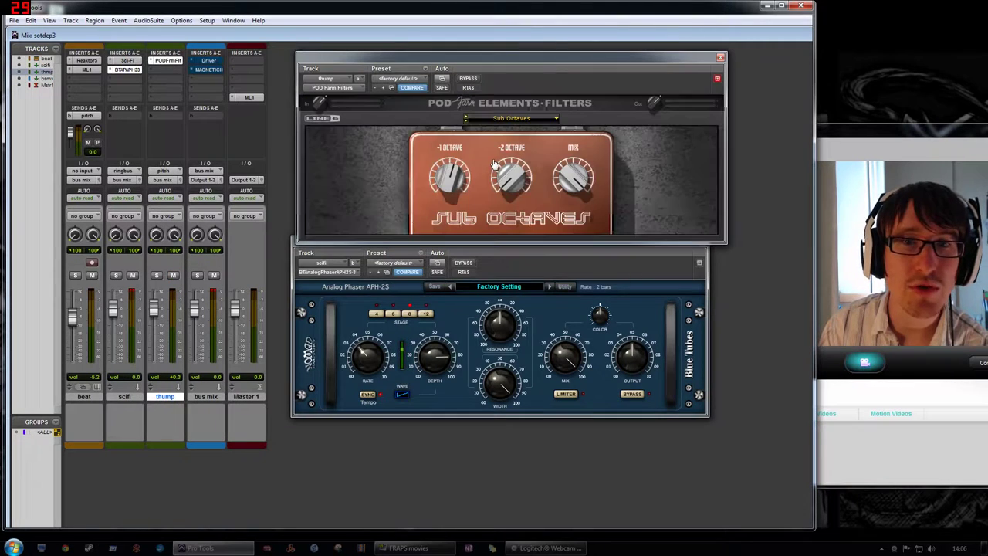
pyautogui.click(702, 242)
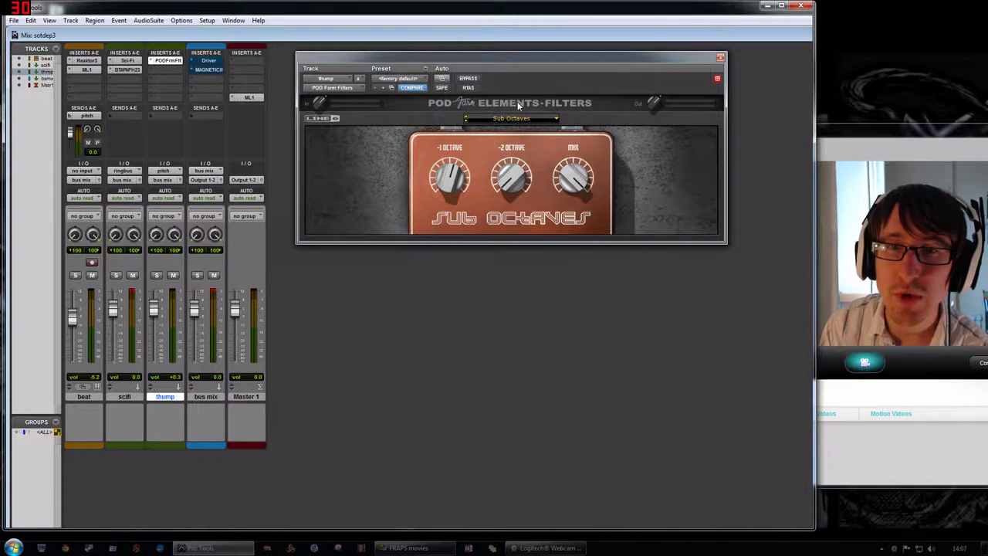
pyautogui.moveTo(458, 186)
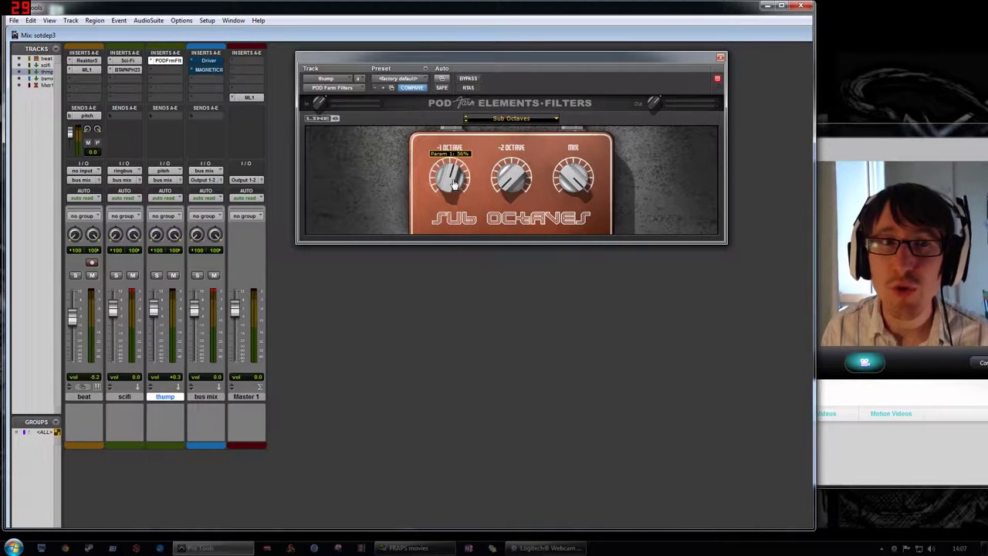
pyautogui.click(173, 276)
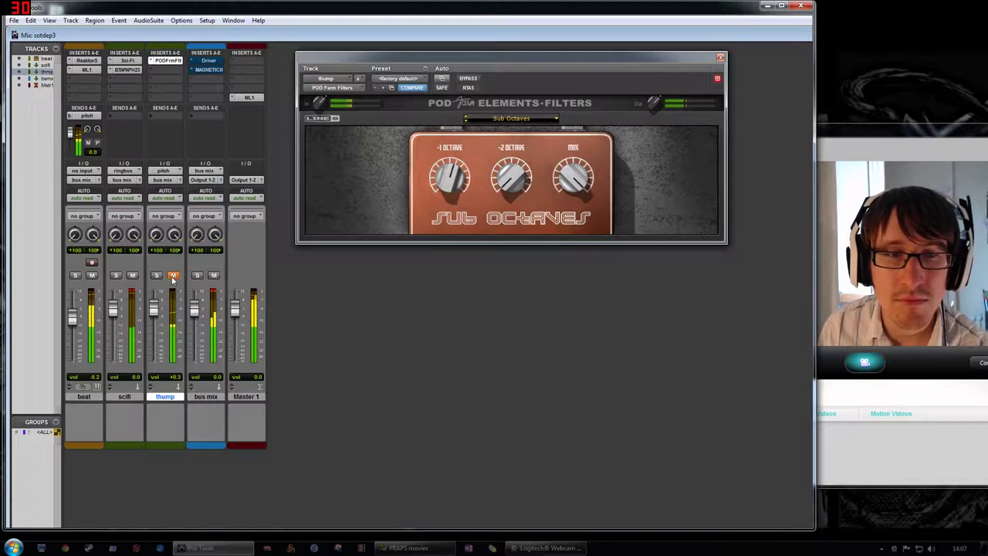
pyautogui.click(173, 276)
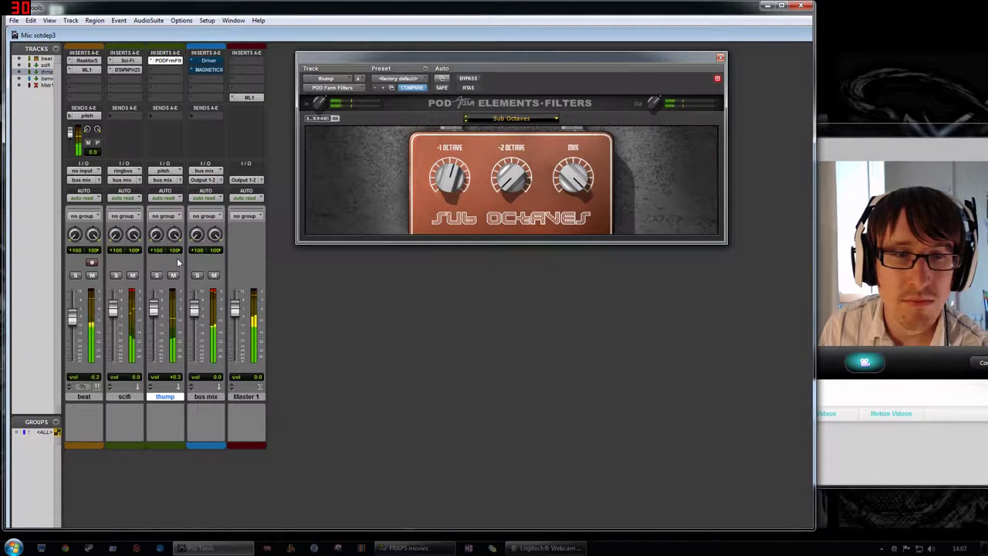
pyautogui.click(173, 277)
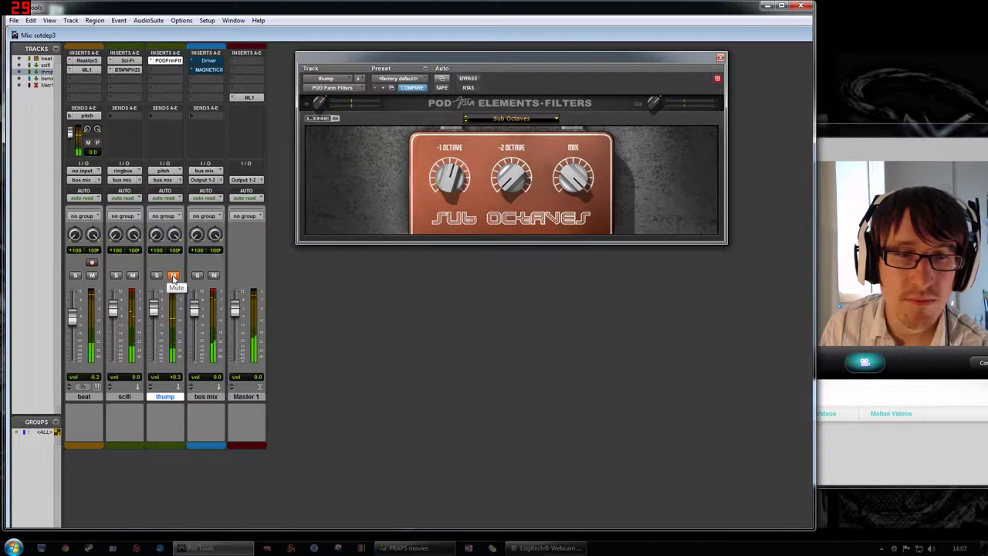
pyautogui.click(172, 277)
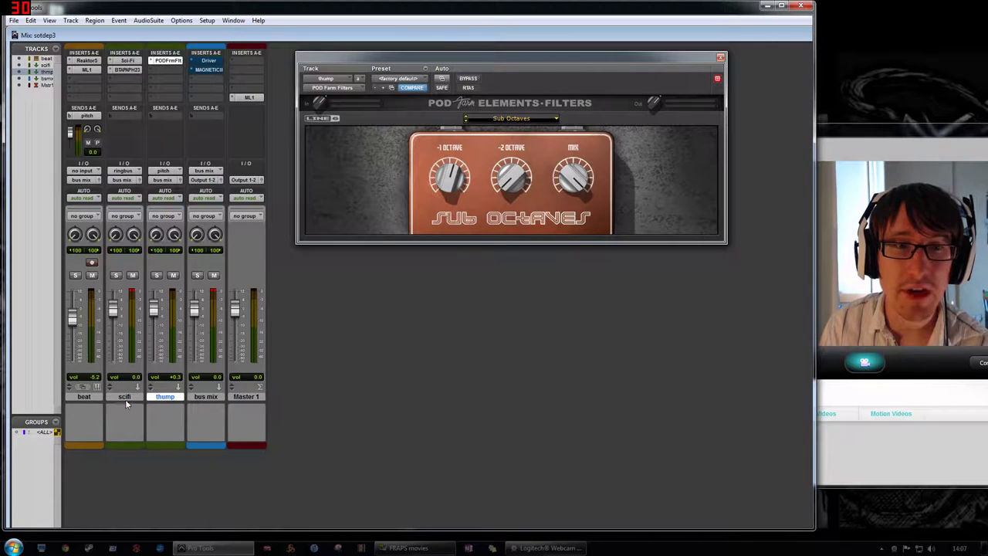
# Open the bus mix's Driver and Magnetic II plugin windows, with Driver in front
pyautogui.click(212, 61)
pyautogui.click(213, 71)
pyautogui.moveTo(285, 23); pyautogui.dragTo(674, 195)
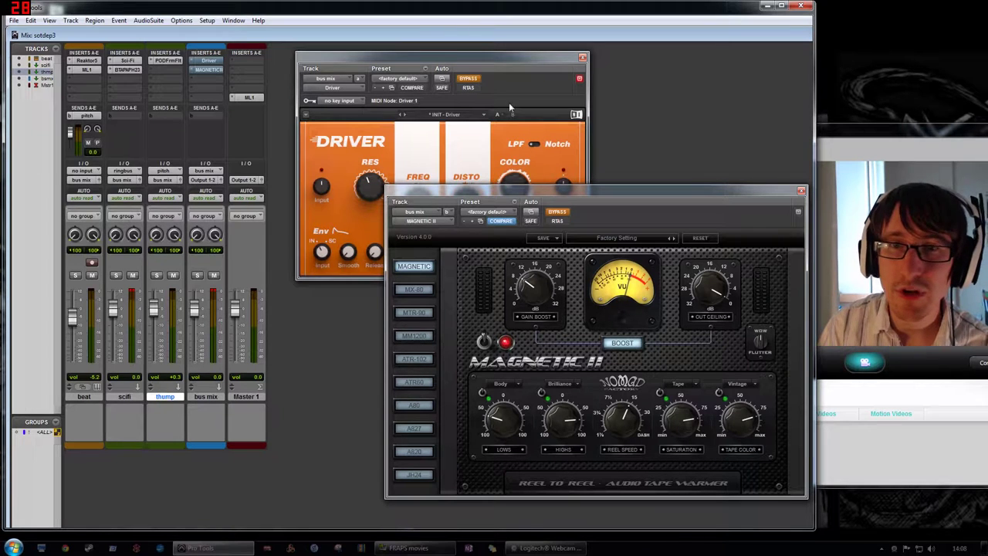
pyautogui.click(507, 56)
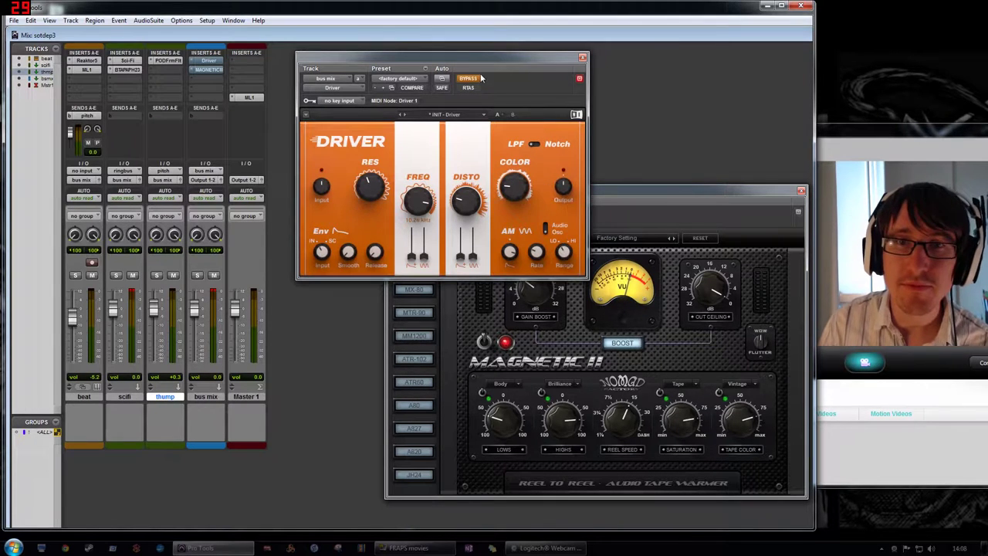
# Compare the Driver effect on and bypassed, leaving it active
pyautogui.click(481, 77)
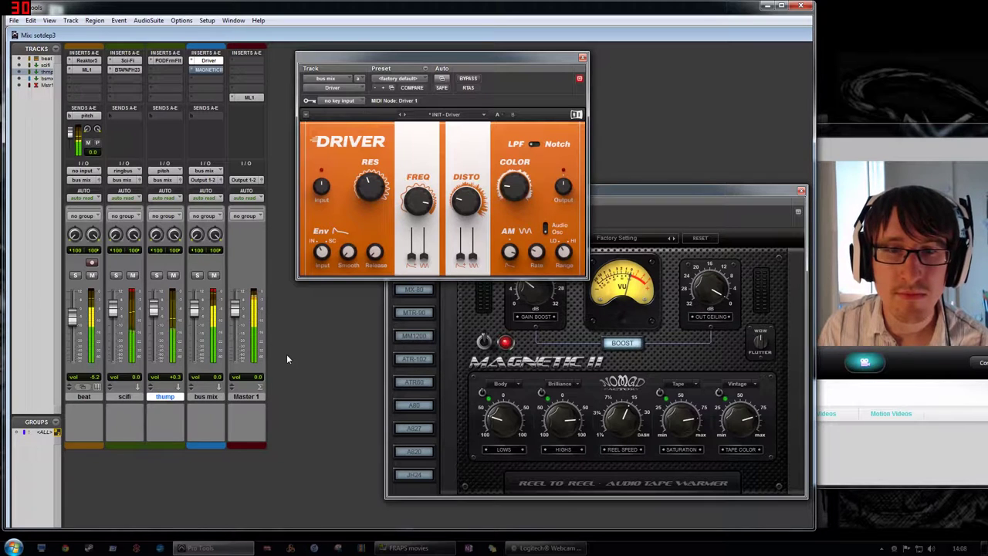
pyautogui.click(479, 78)
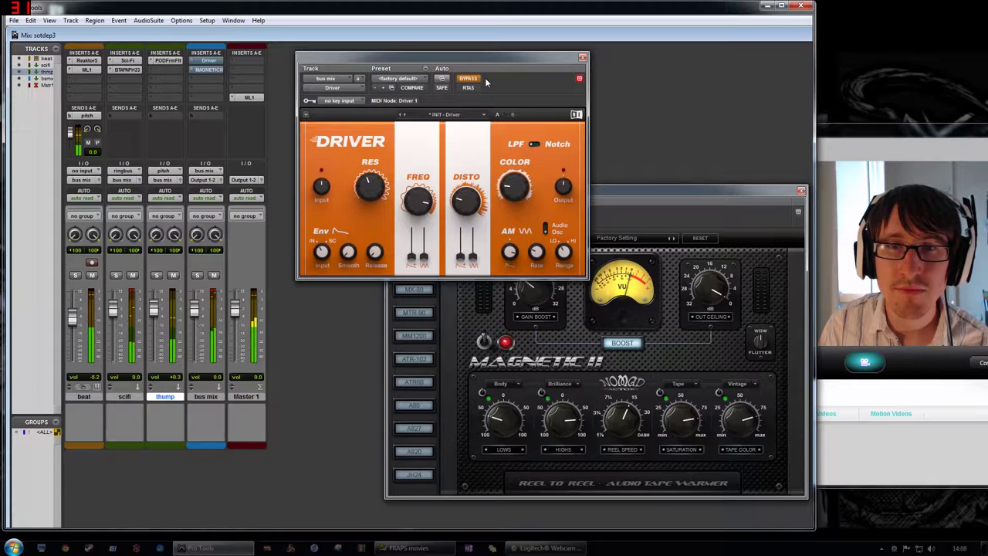
pyautogui.click(480, 78)
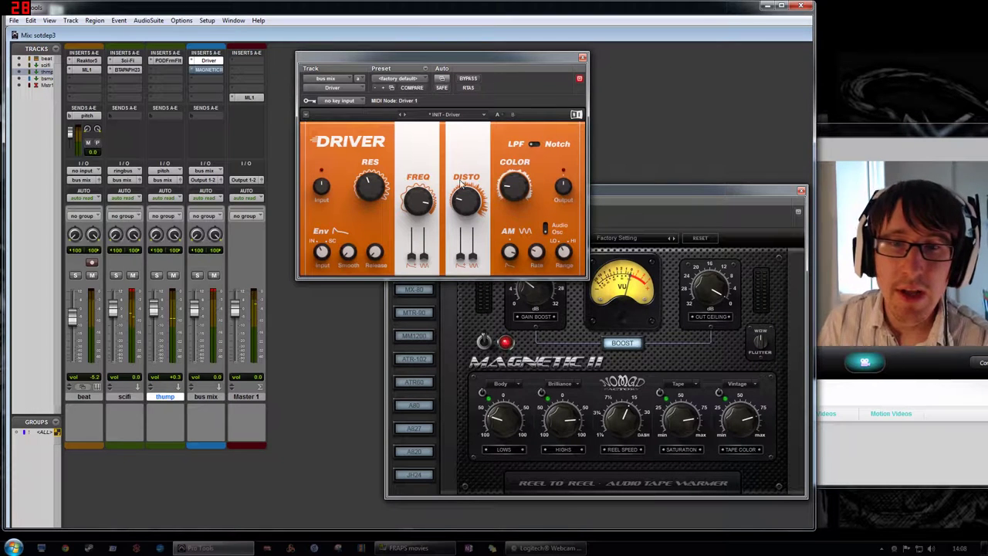
# Adjust Driver's filter frequency, lower its distortion, and bring the Magnetic II window forward
pyautogui.moveTo(423, 205)
pyautogui.moveTo(423, 205)
pyautogui.mouseDown()
pyautogui.moveTo(419, 229)
pyautogui.moveTo(418, 208)
pyautogui.mouseUp()
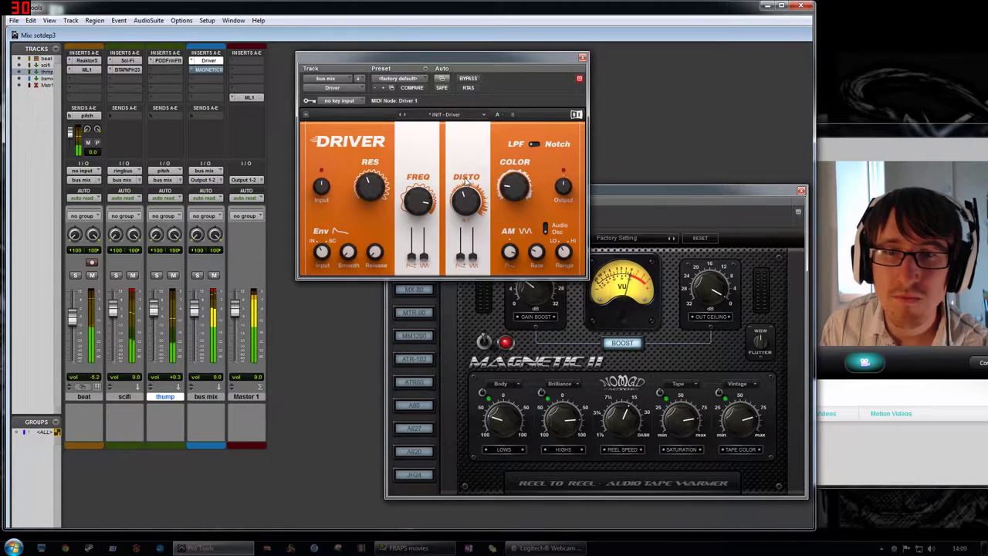
pyautogui.moveTo(467, 181); pyautogui.dragTo(467, 216)
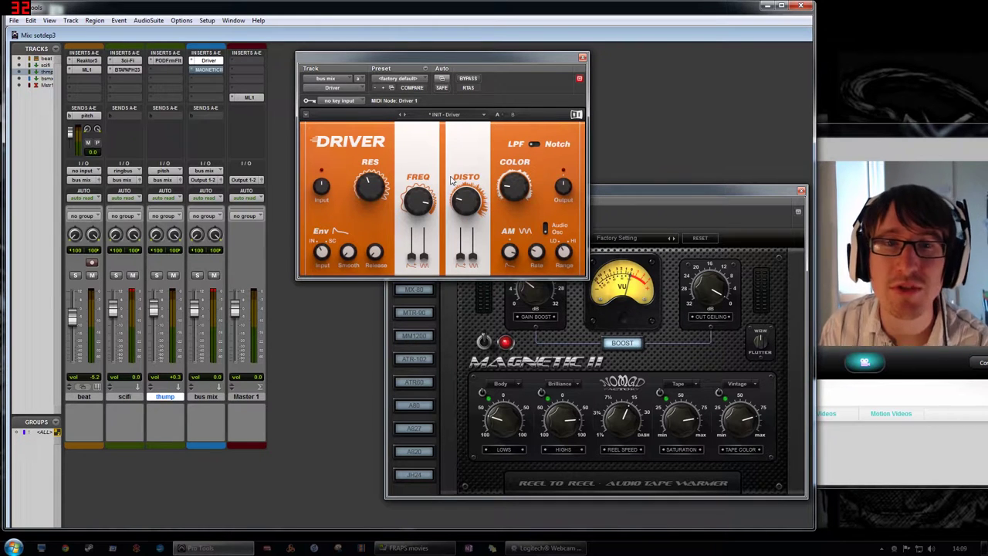
pyautogui.moveTo(662, 189); pyautogui.dragTo(546, 81)
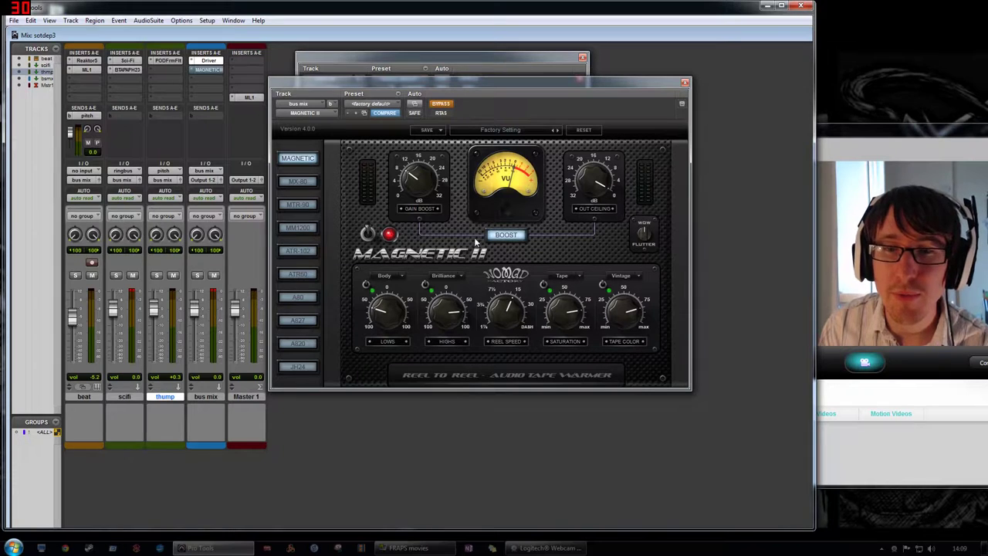
# Activate Magnetic II, compare it against bypass during playback, and switch on its Tape section
pyautogui.moveTo(496, 89); pyautogui.dragTo(545, 91)
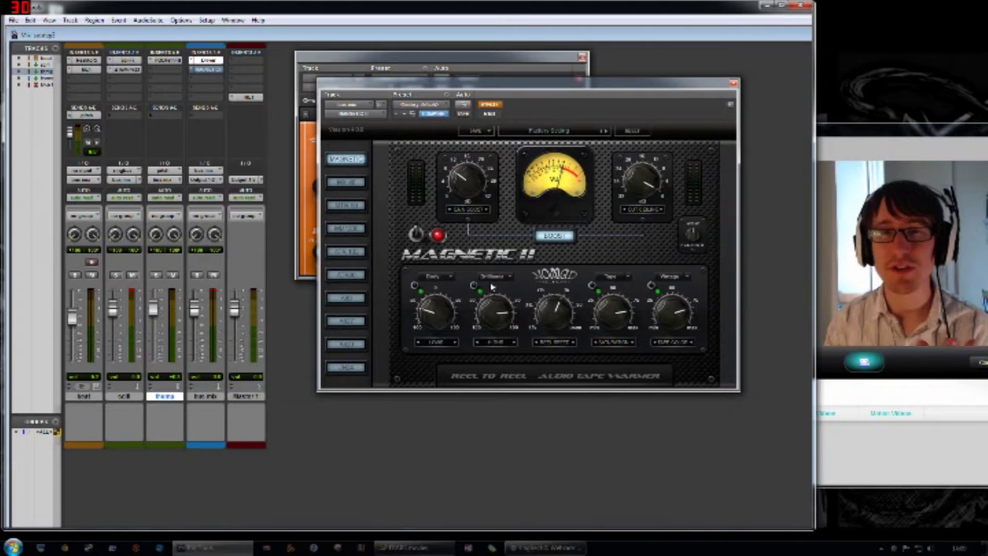
pyautogui.keyDown('ctrl'); pyautogui.click(214, 71); pyautogui.keyUp('ctrl')
pyautogui.press('space')
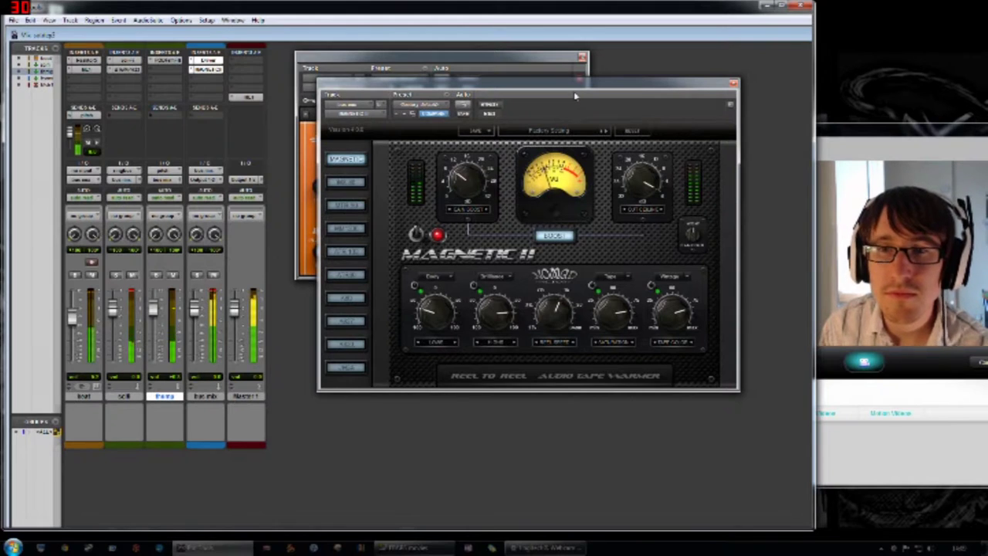
pyautogui.click(490, 105)
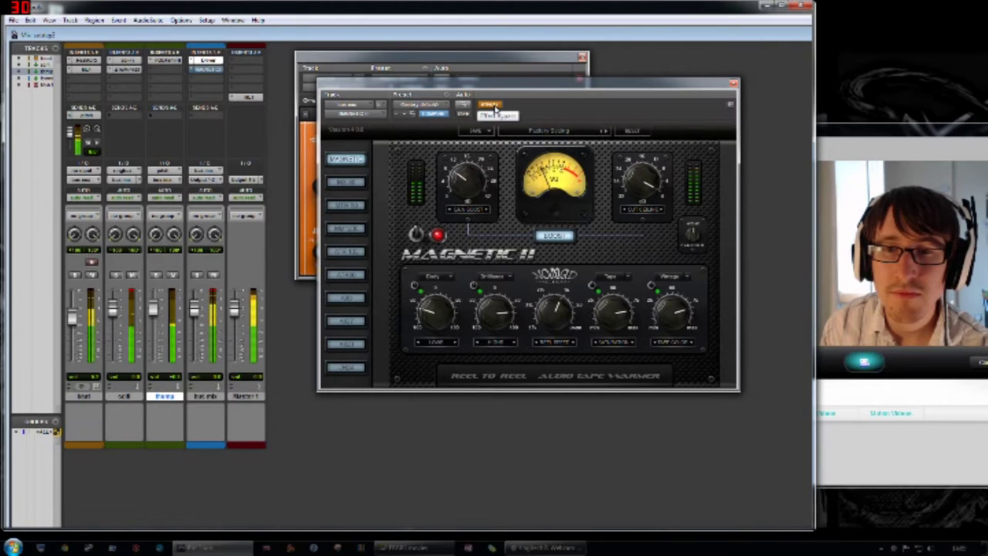
pyautogui.click(492, 106)
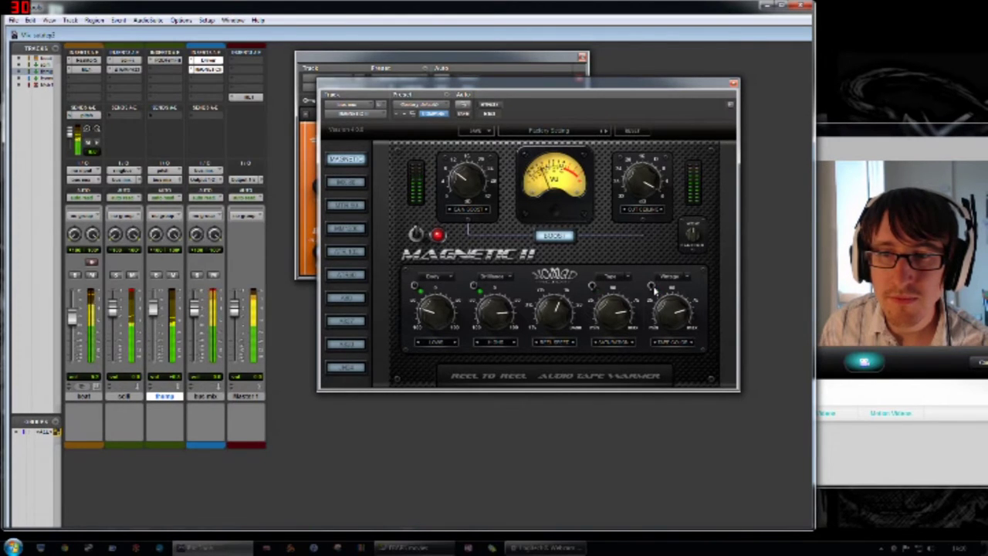
pyautogui.click(591, 286)
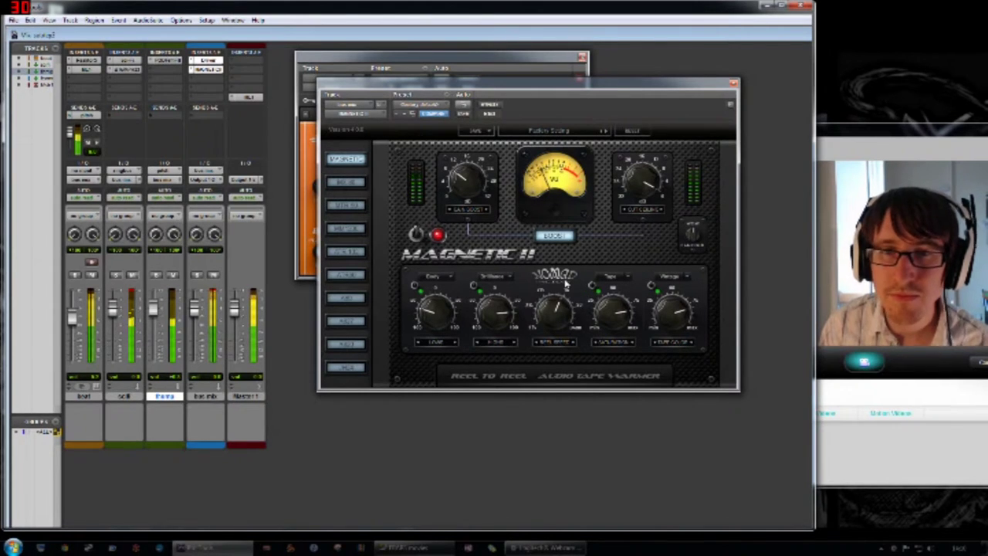
pyautogui.press('space')
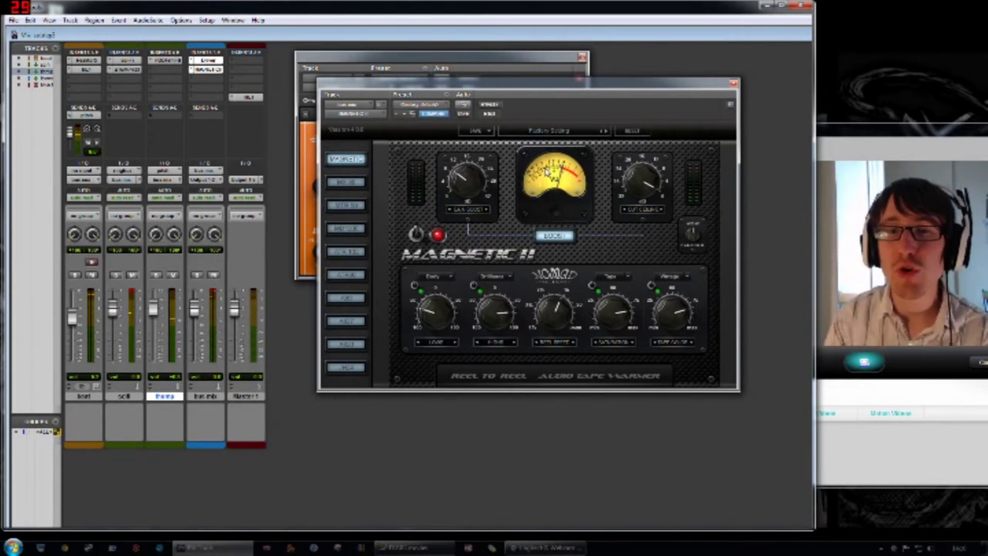
# Load a plugin from the multichannel EQ list into an empty bus mix insert slot
pyautogui.click(213, 80)
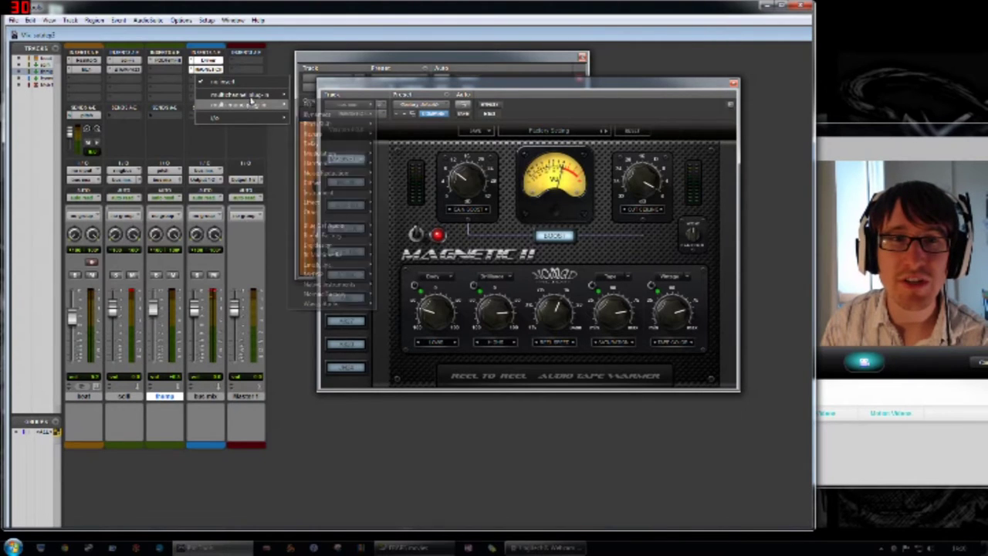
pyautogui.moveTo(239, 94)
pyautogui.moveTo(309, 94)
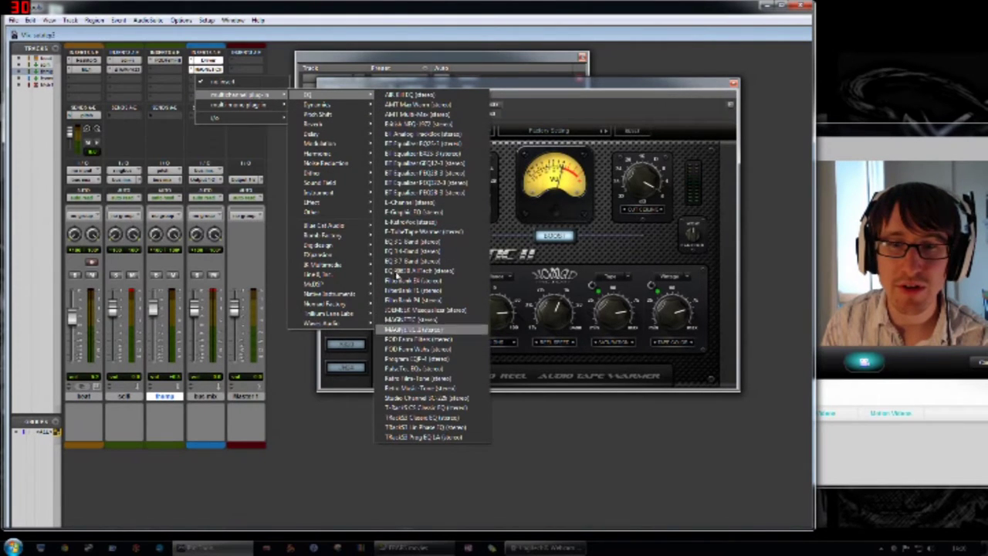
pyautogui.click(409, 241)
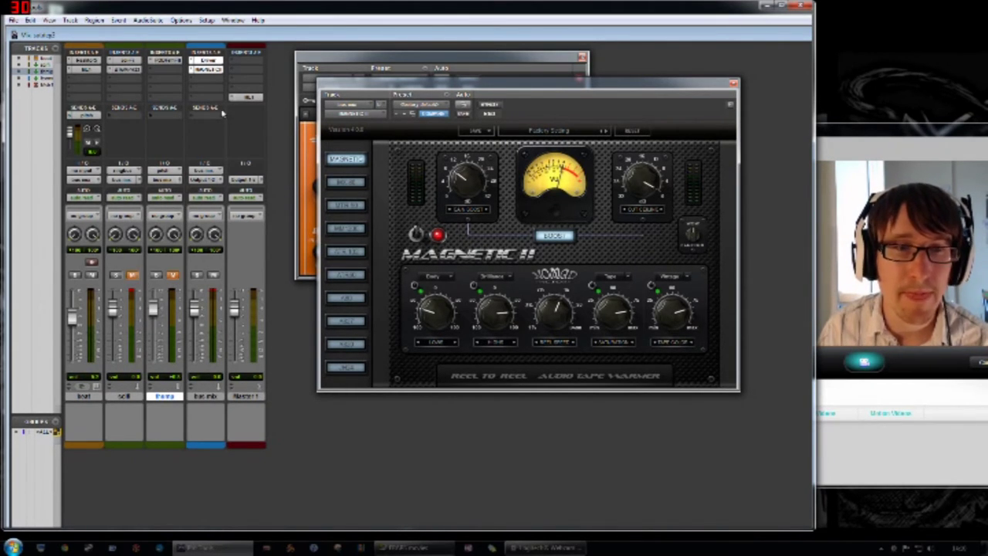
pyautogui.click(207, 70)
pyautogui.press('space')
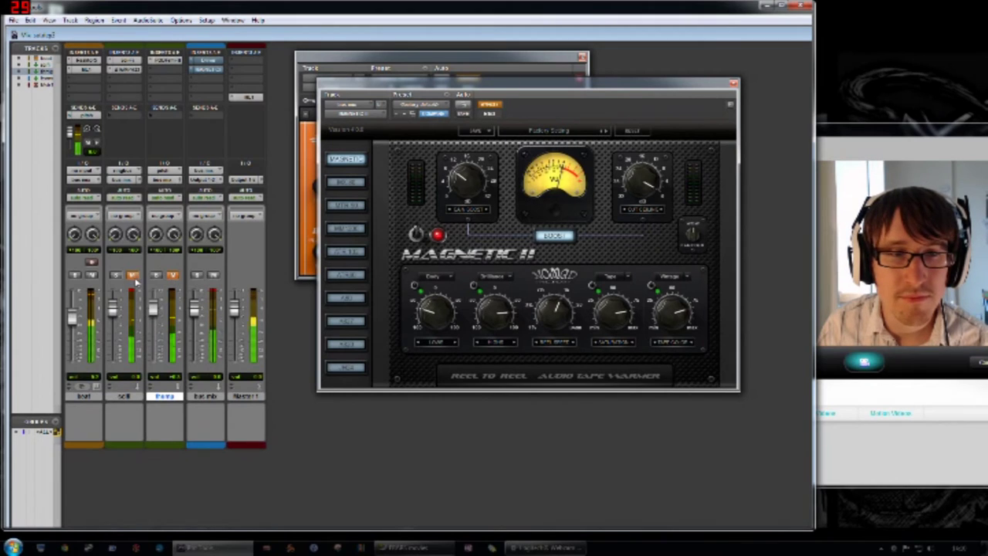
pyautogui.click(207, 70)
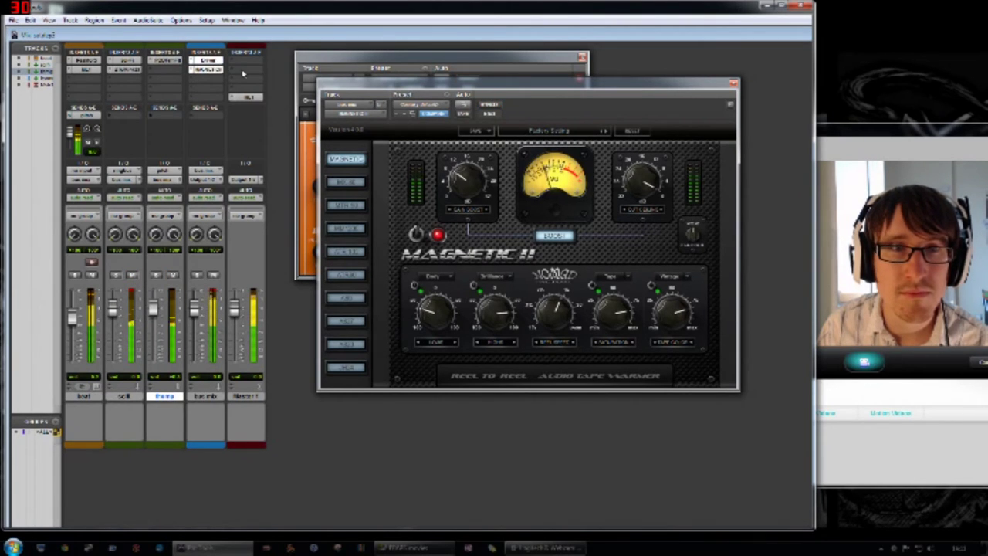